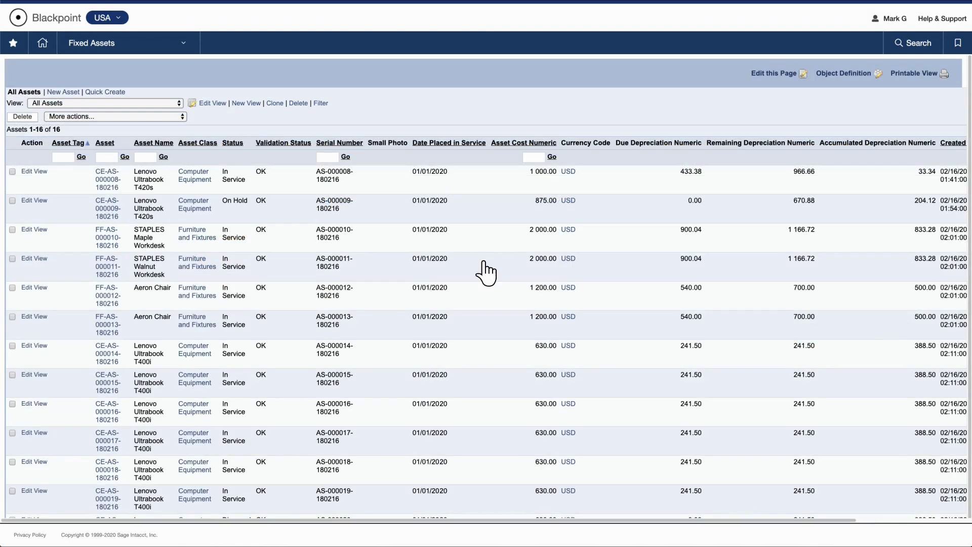
click(40, 172)
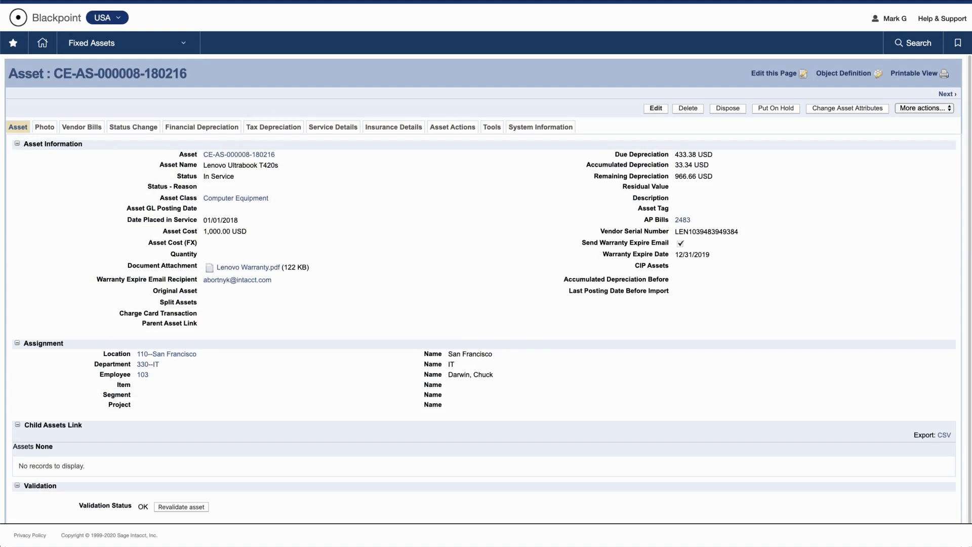